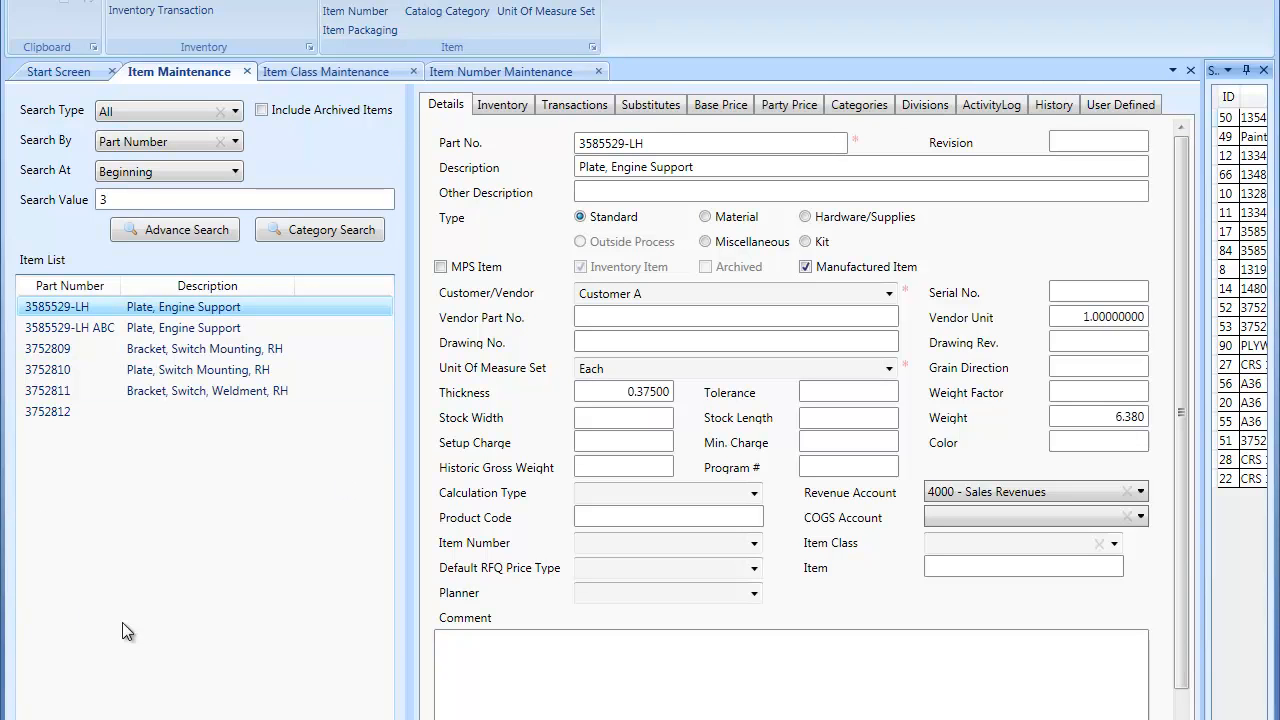
Assign the class Item Class and the item number Item Number 1 to part 3585529-LH ABC.
click(120, 328)
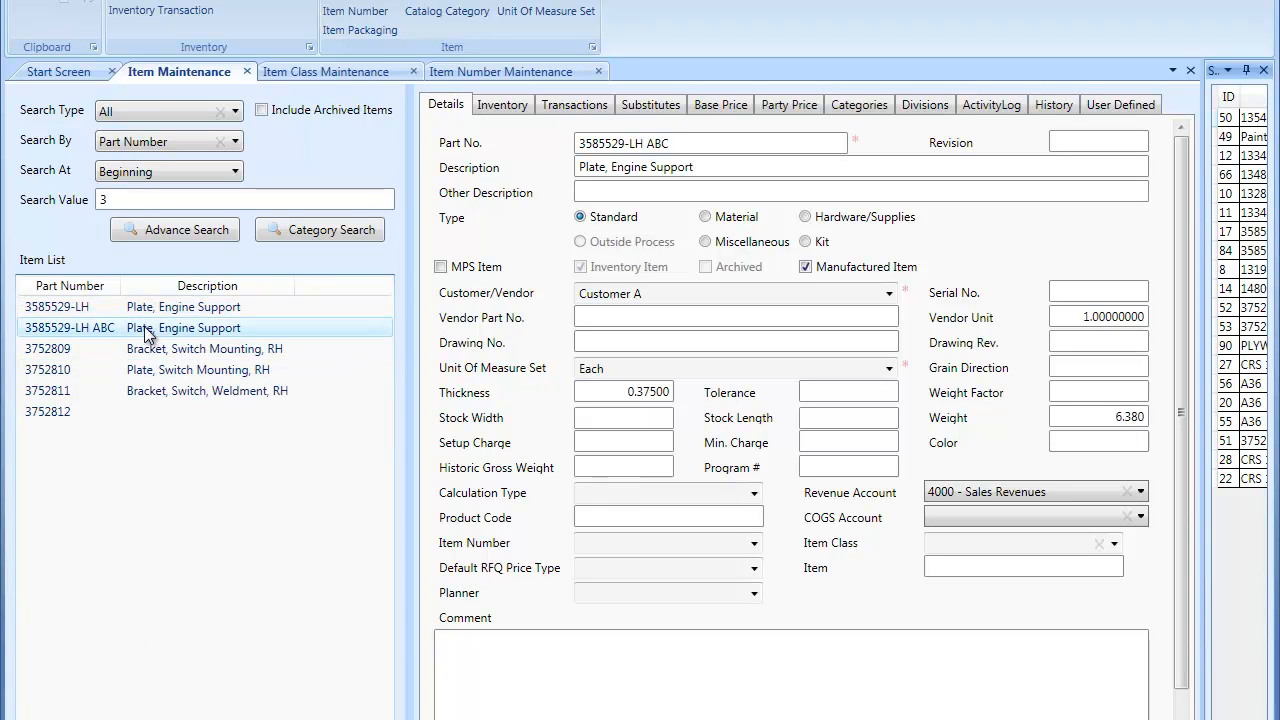
click(755, 545)
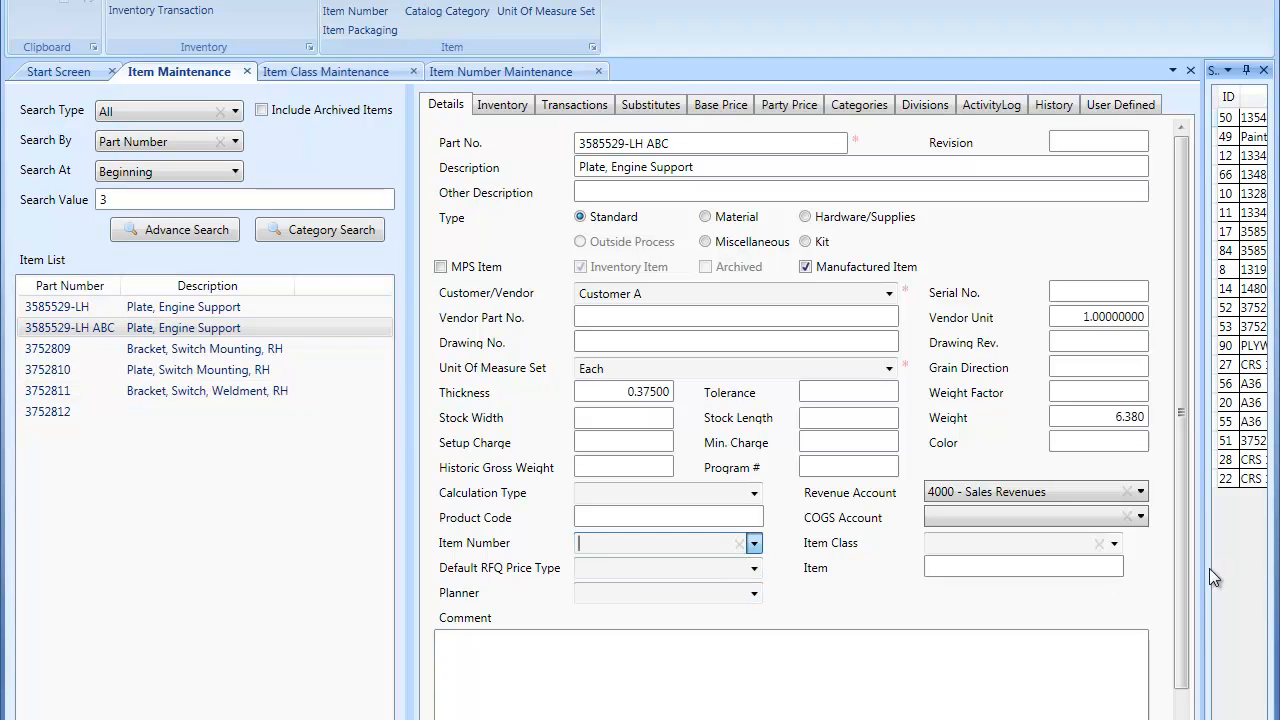
click(1115, 544)
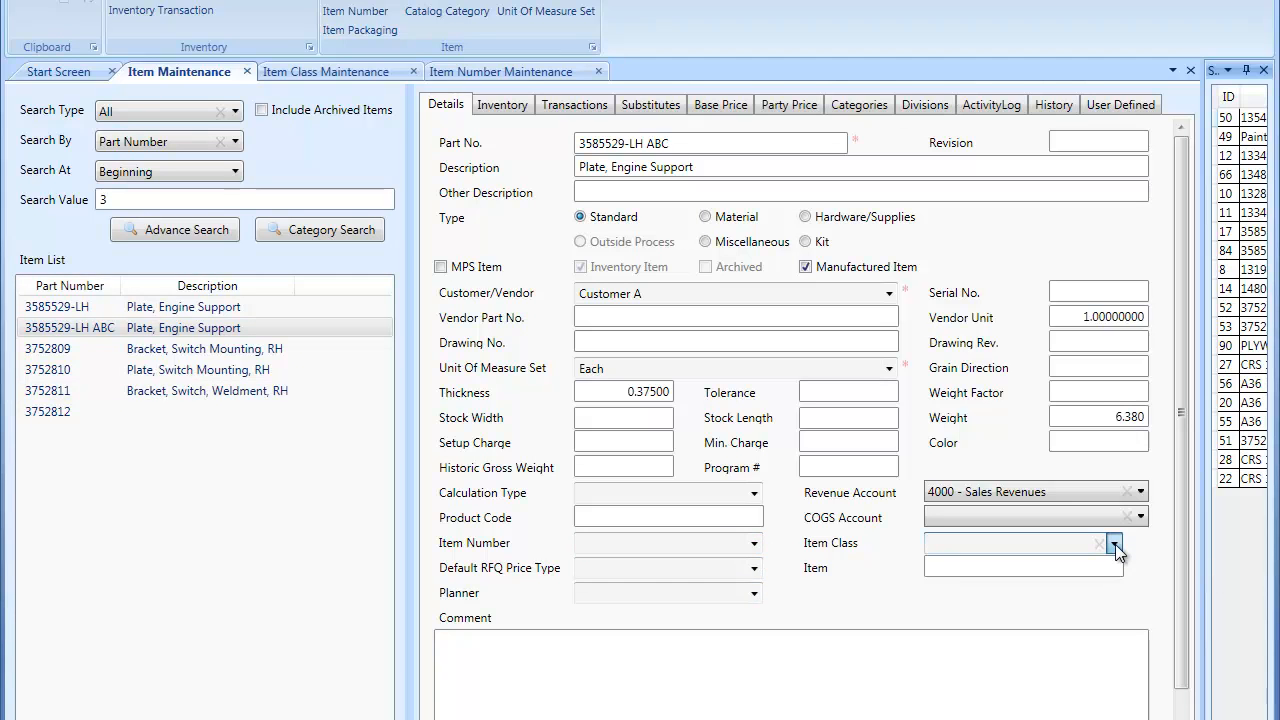
key(Down)
key(Down)
key(Up)
key(Up)
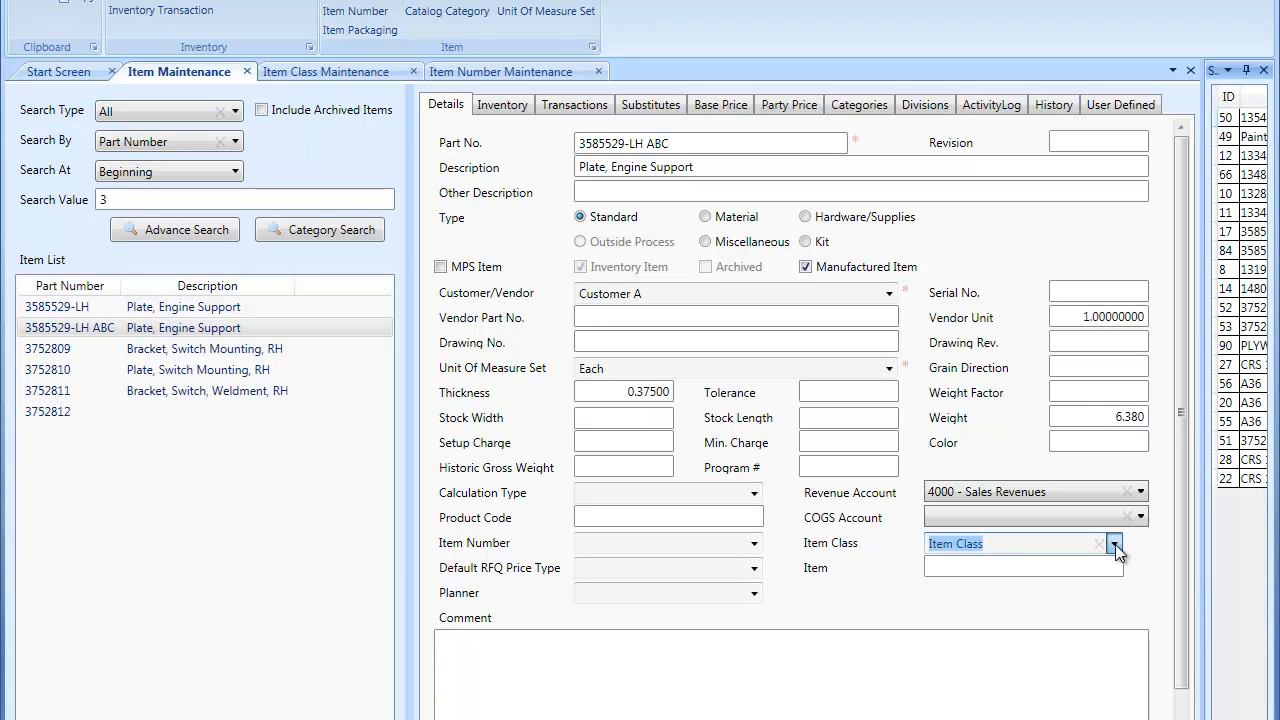
click(758, 542)
key(Down)
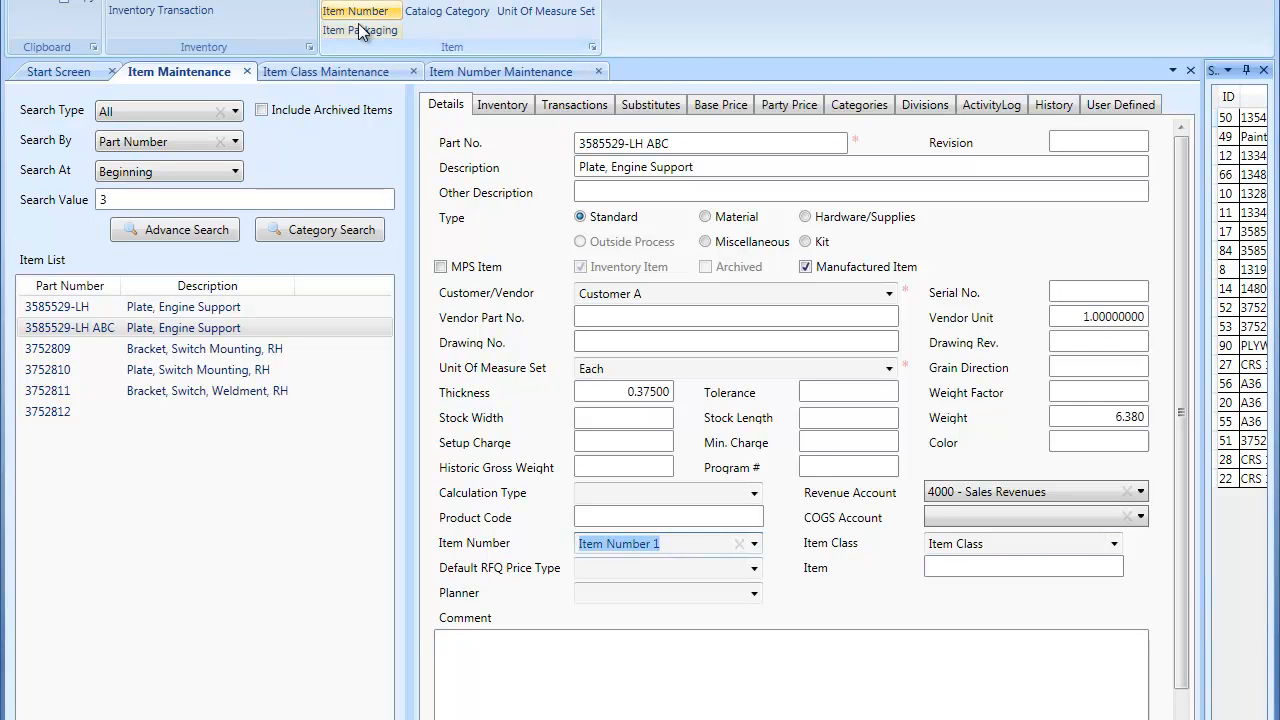
Review the existing item classes, and create and save a new item class with code A and name CLASS A.
click(336, 72)
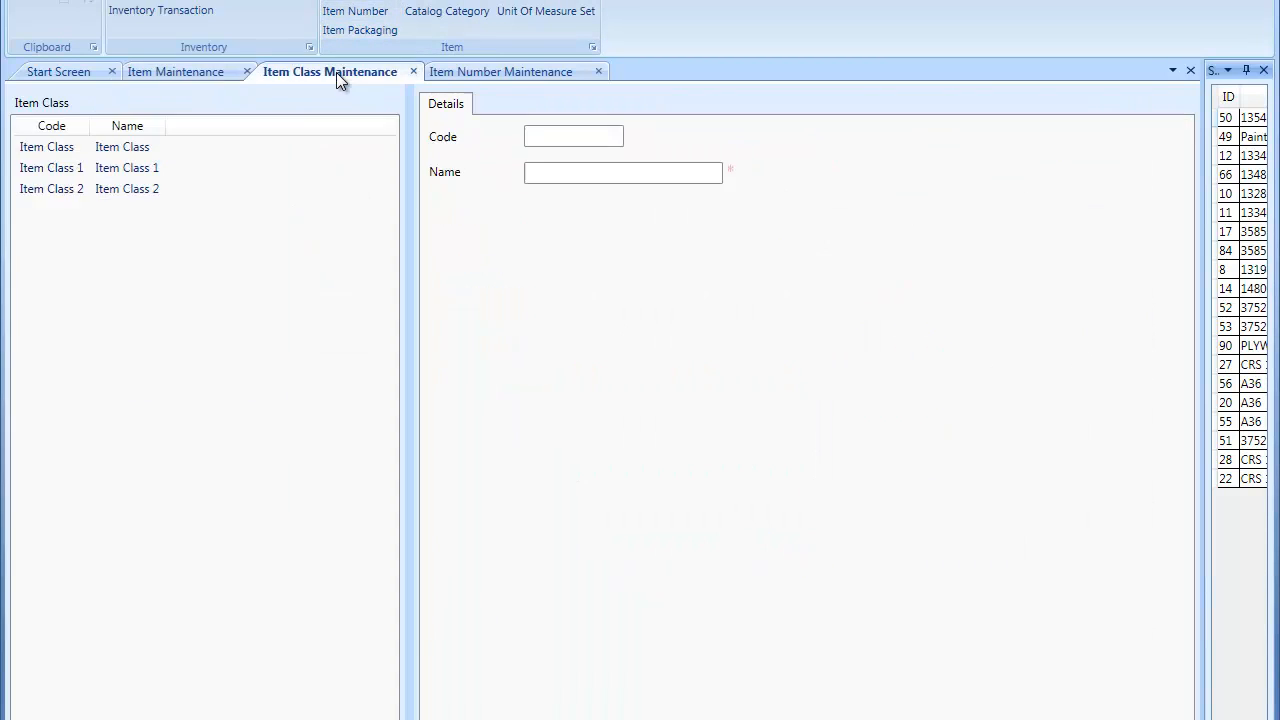
click(100, 150)
click(101, 170)
click(103, 187)
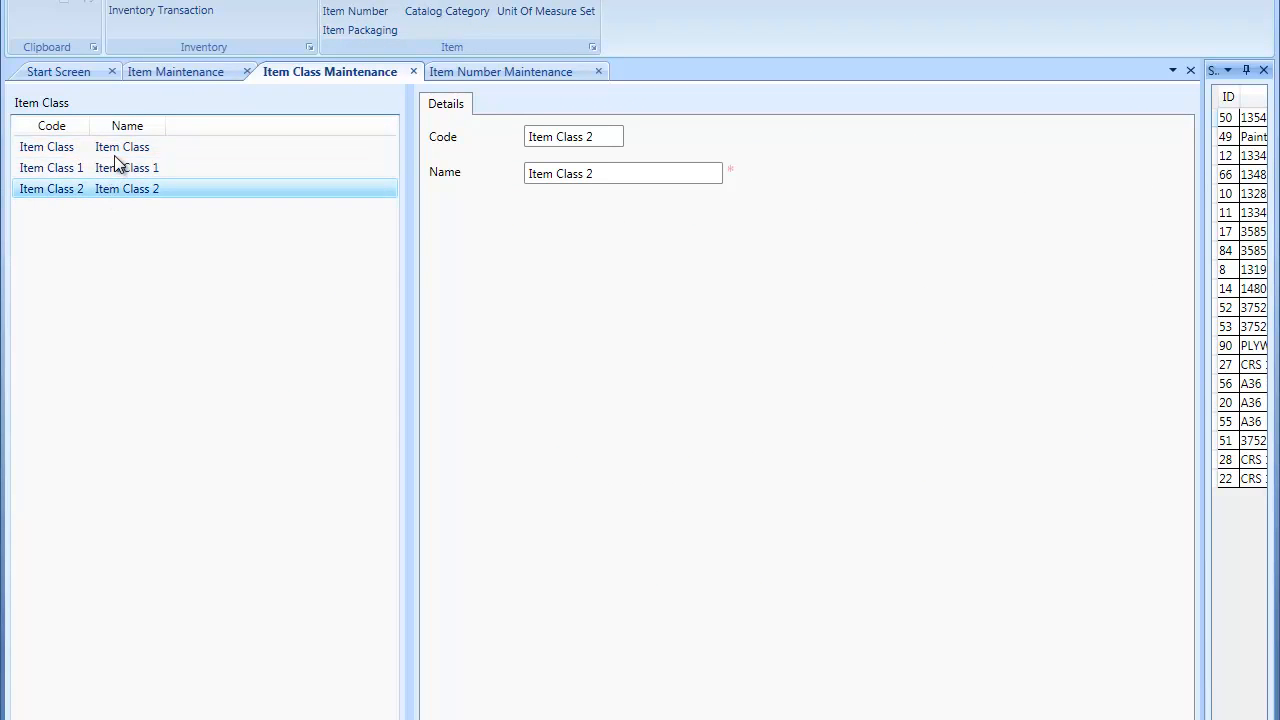
key(ctrl+n)
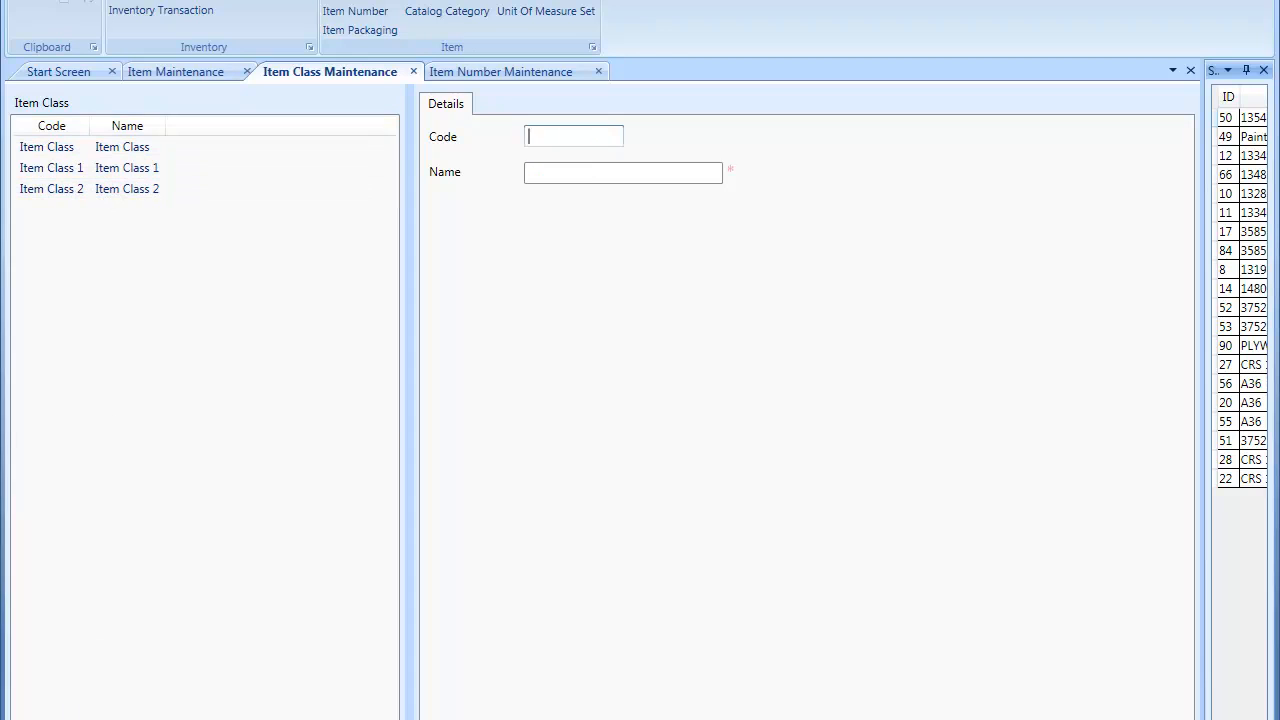
text(A)
key(Tab)
text(CALA)
key(BackSpace)
key(BackSpace)
key(BackSpace)
text(LASS A)
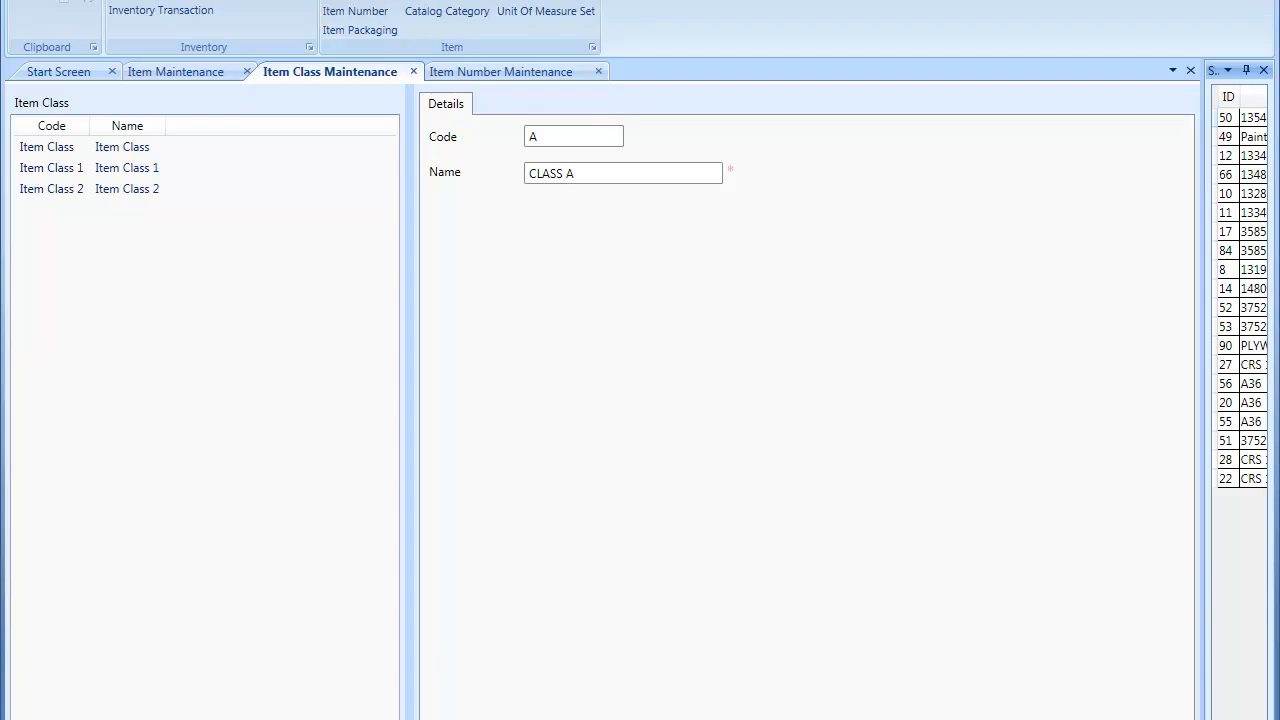
key(ctrl+s)
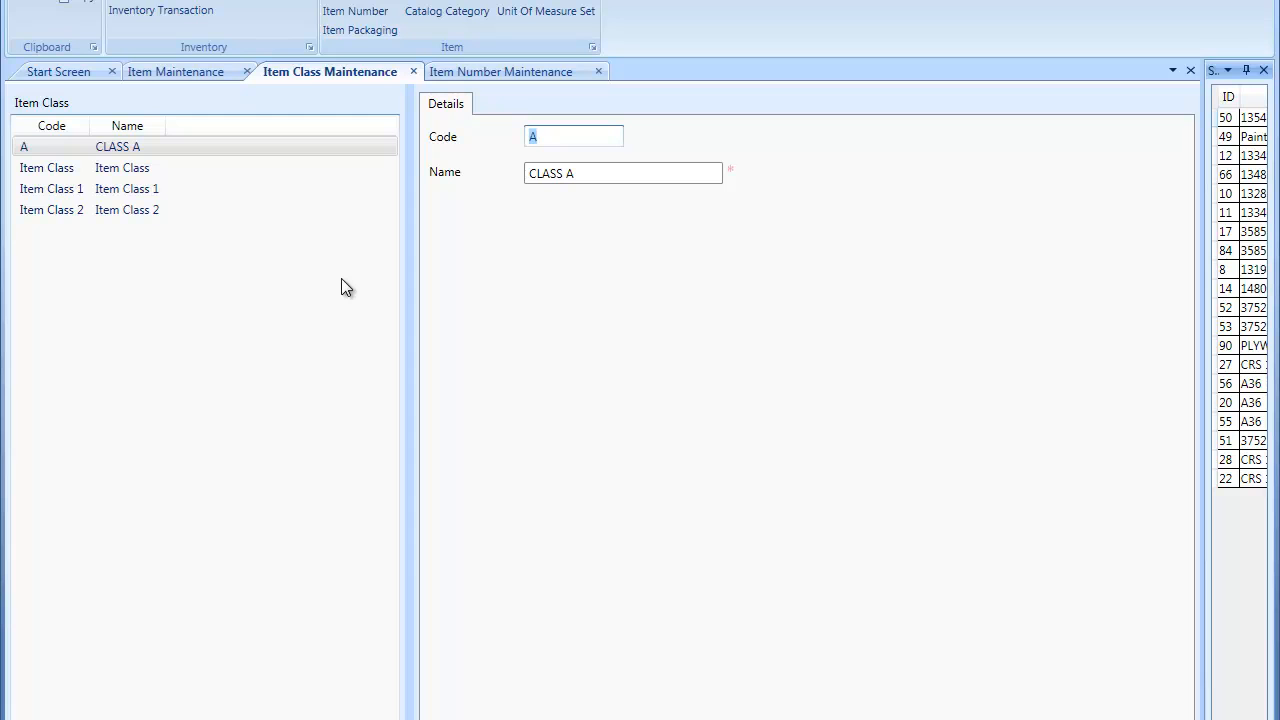
Review the Item Number 1 record, and save part 3585529-LH ABC with Item Number 2 and Item Class 1.
click(478, 72)
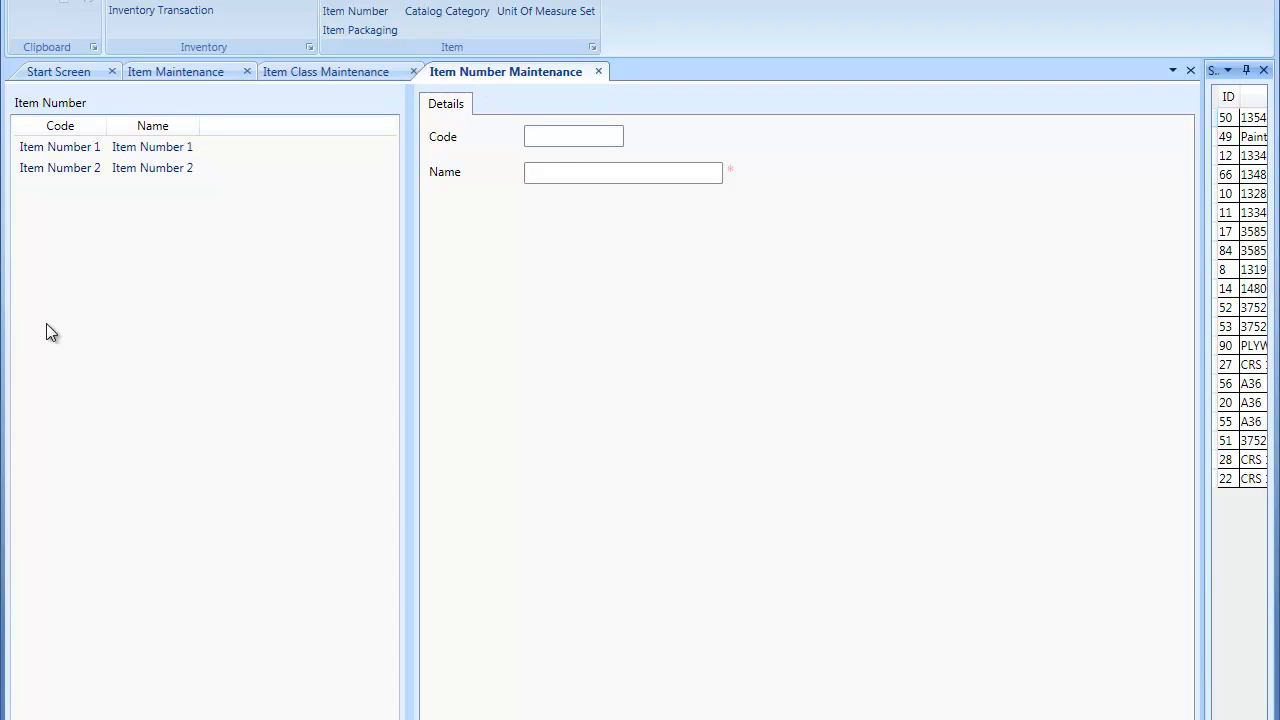
click(90, 148)
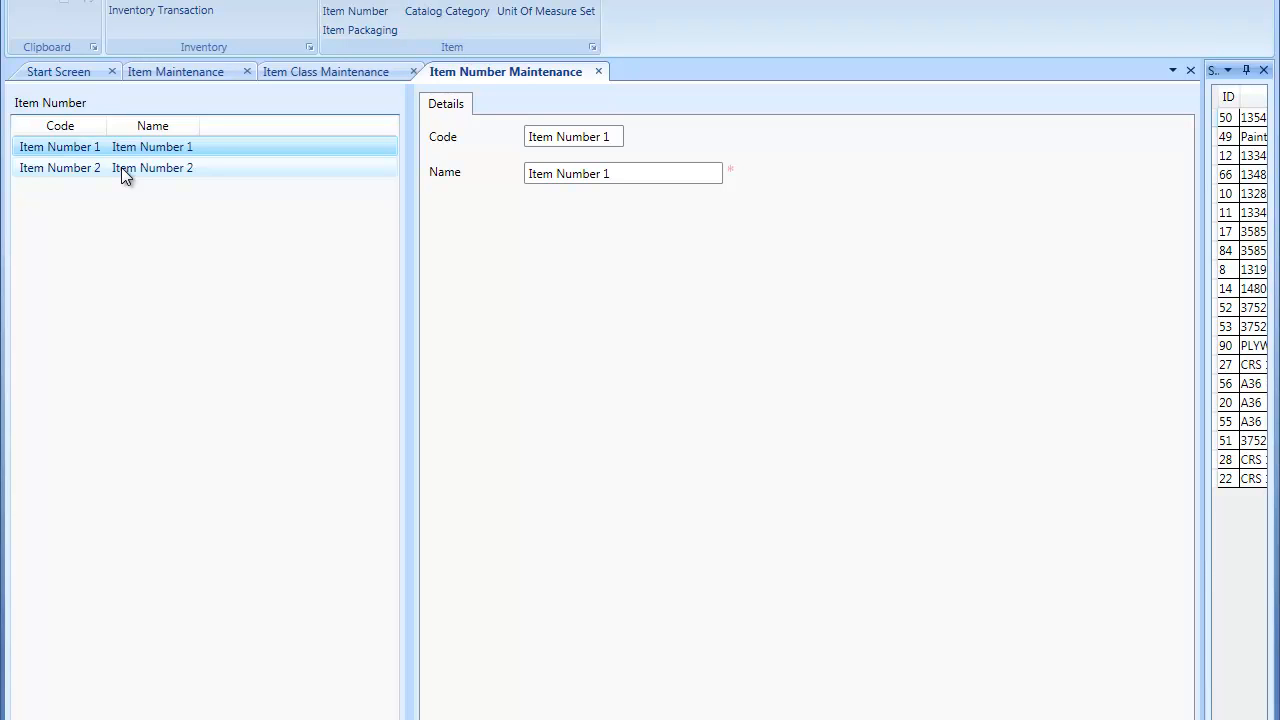
click(180, 70)
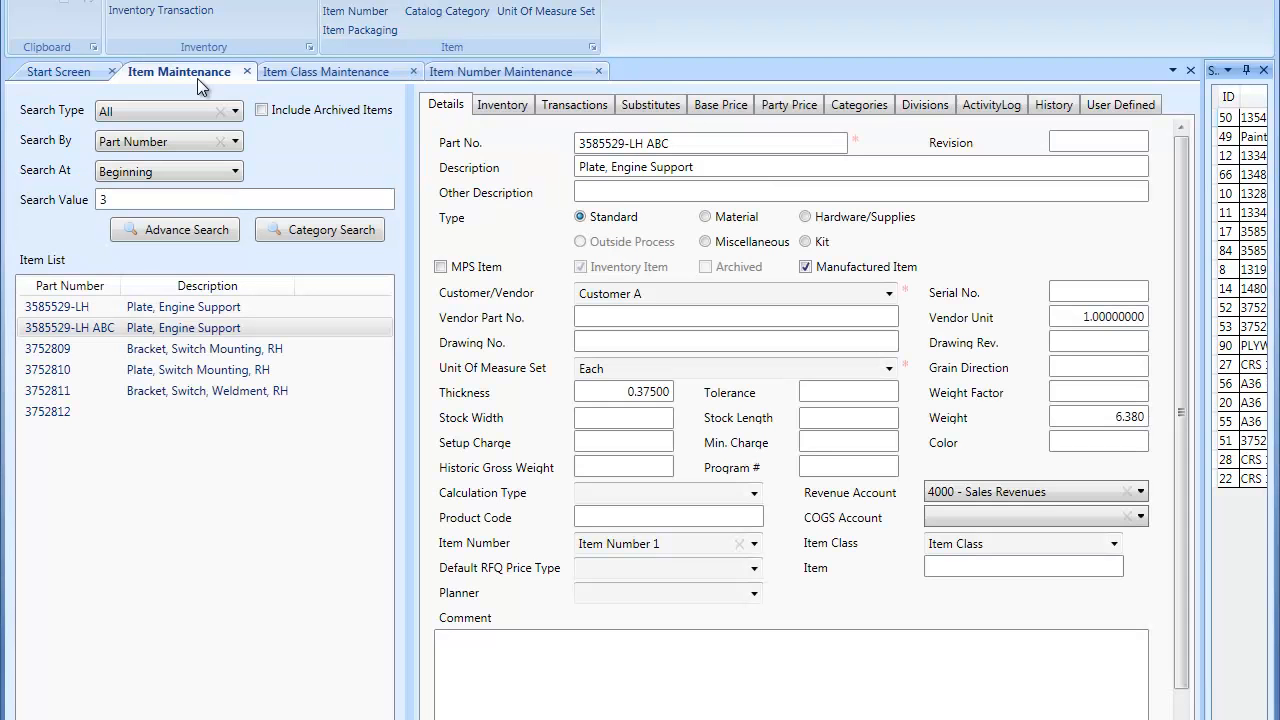
click(659, 543)
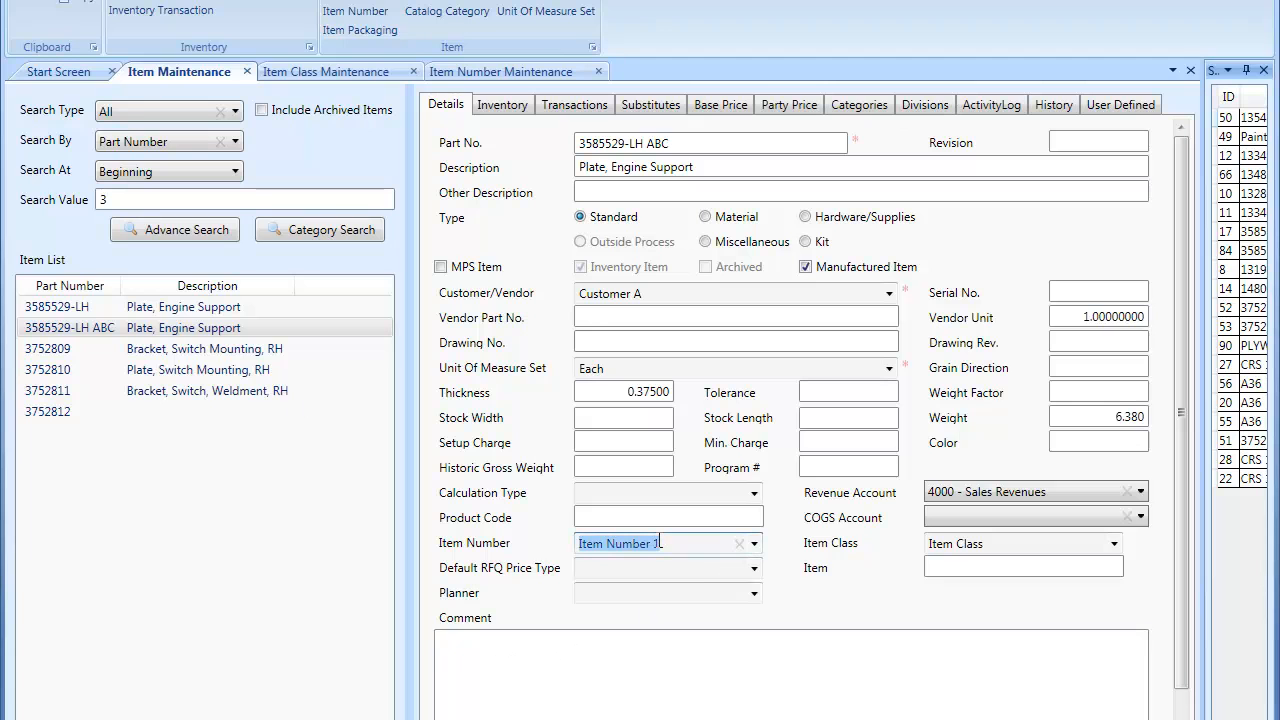
scroll(659, 543, down, 1)
scroll(659, 543, up, 1)
click(1017, 545)
scroll(1015, 545, down, 1)
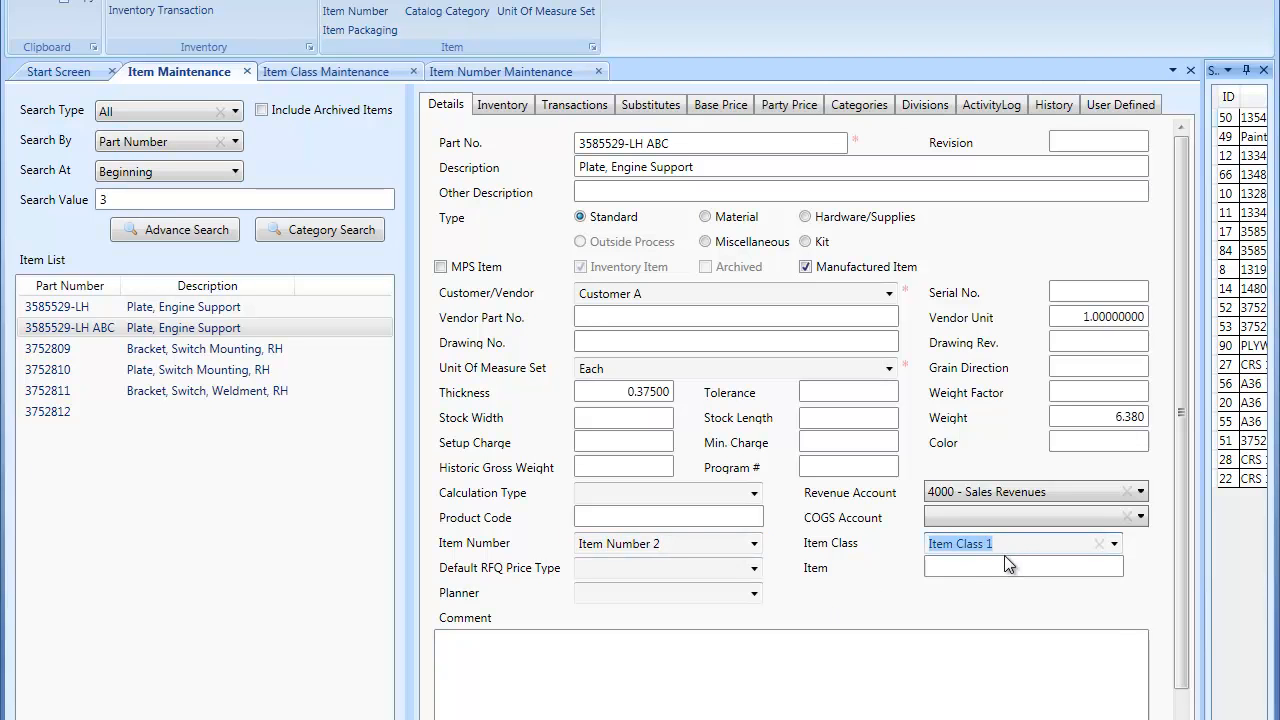
key(ctrl+s)
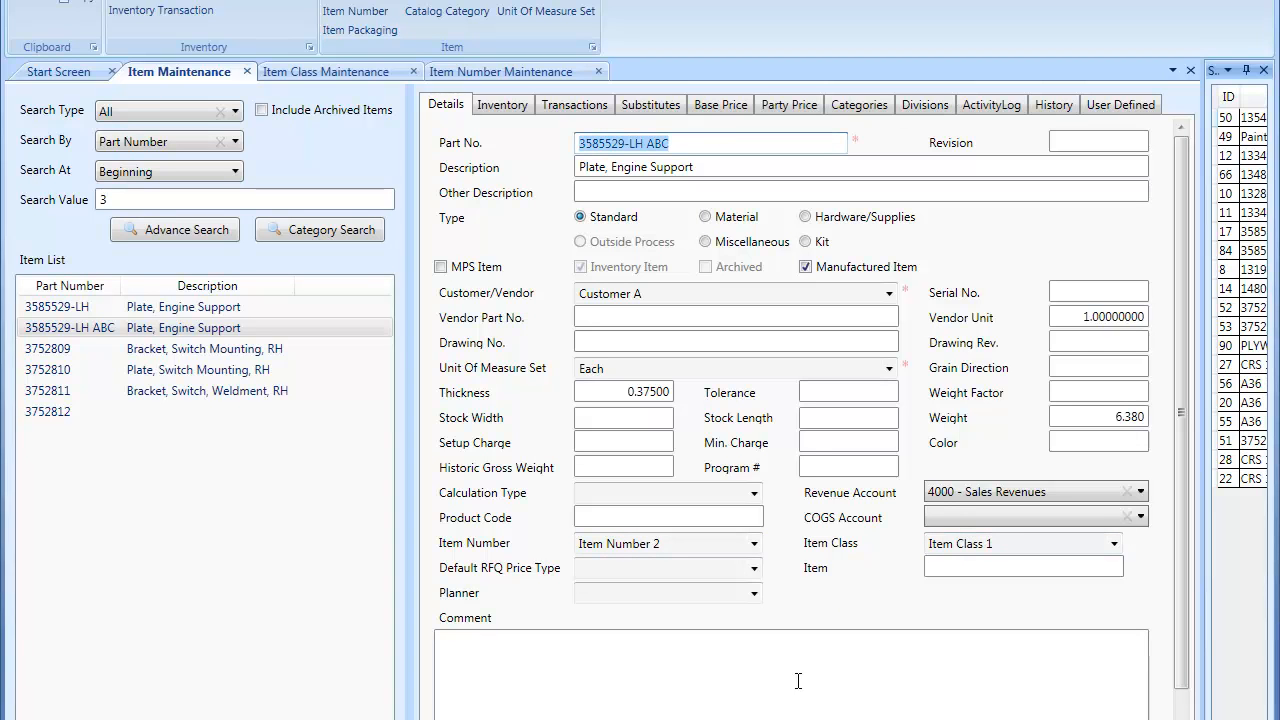
Set the Item value of part 3585529-LH ABC to GH and save the record.
click(941, 568)
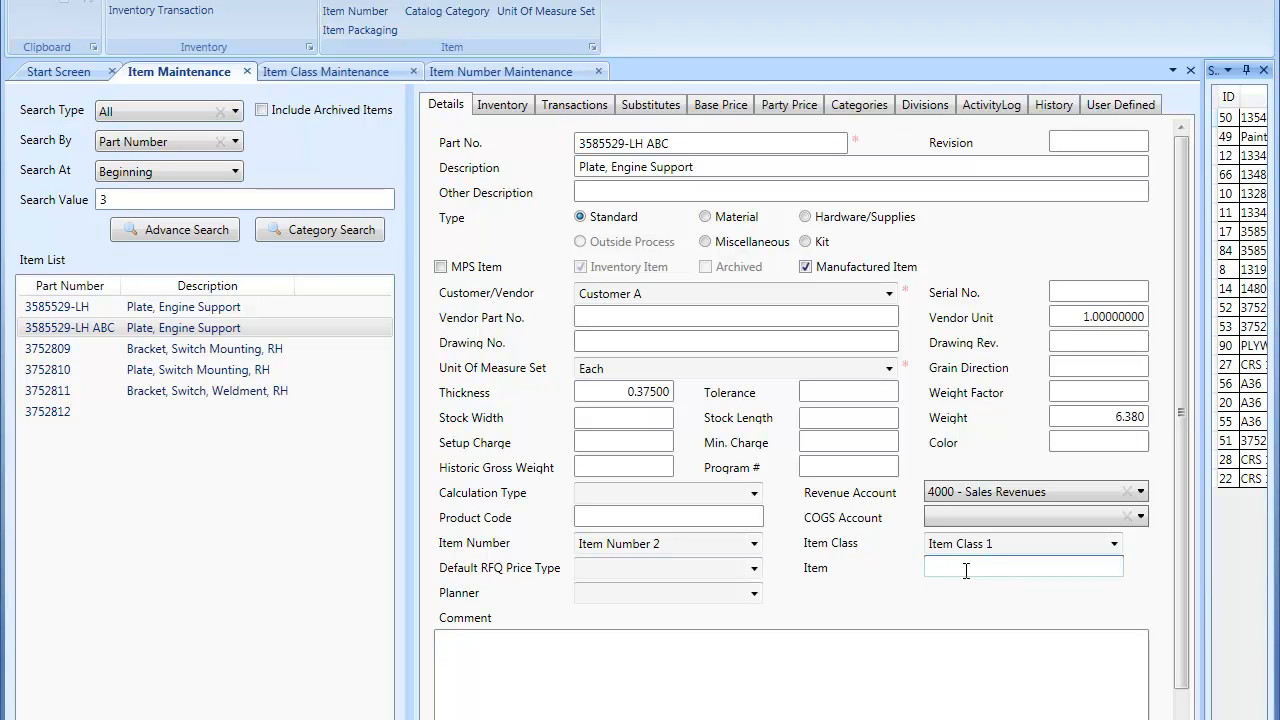
text(GH)
key(Tab)
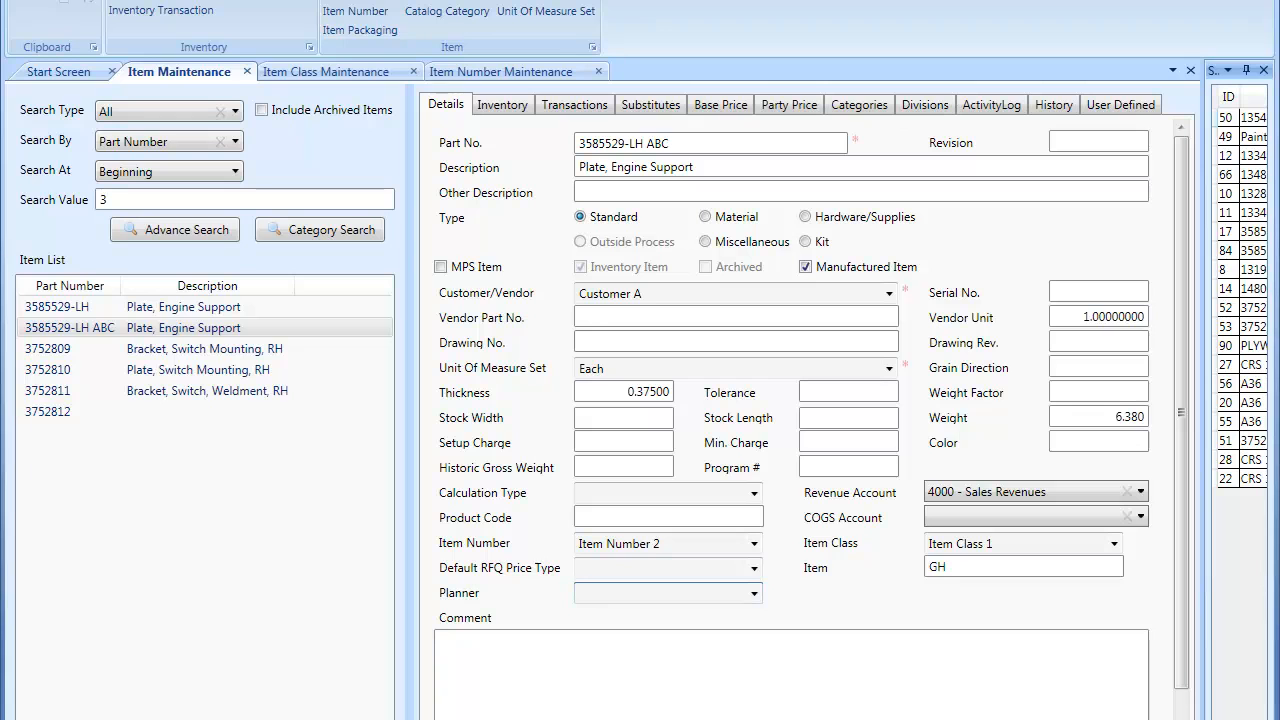
key(ctrl+s)
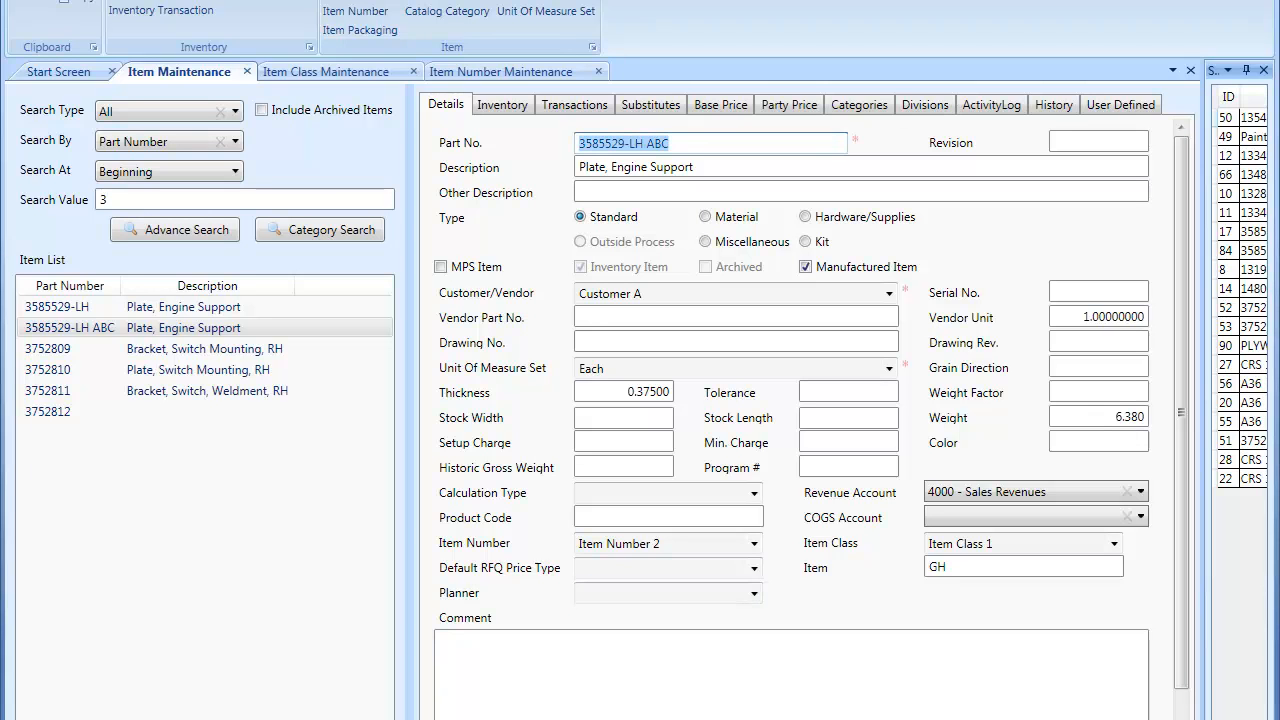